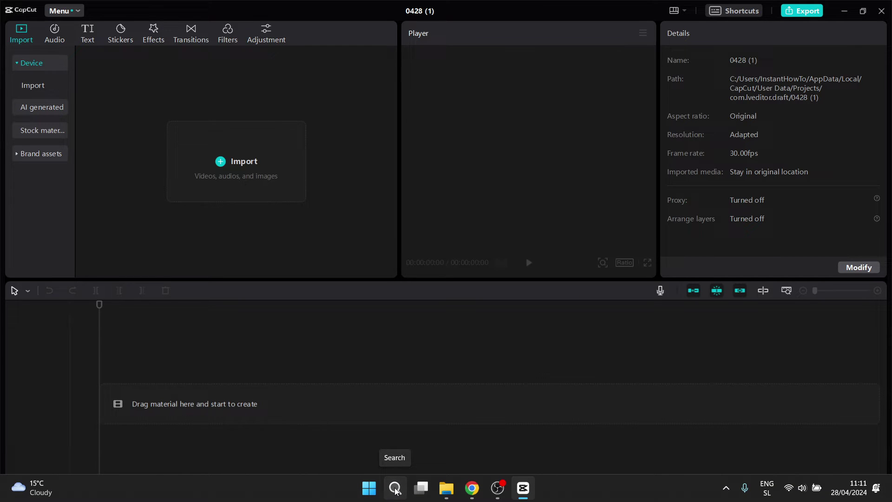
# Launch Paint 3D from the Windows Search results for 'paint 3D'.
pyautogui.click(395, 488)
pyautogui.write('paint 3D')
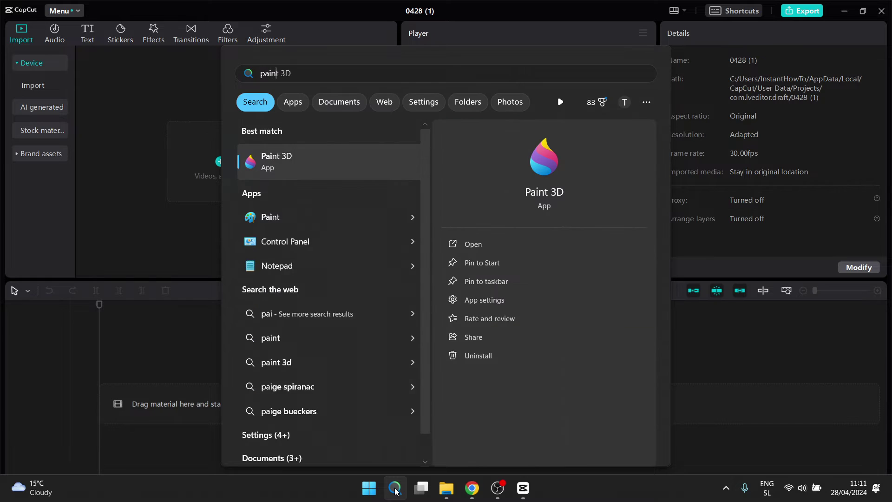
pyautogui.write('d')
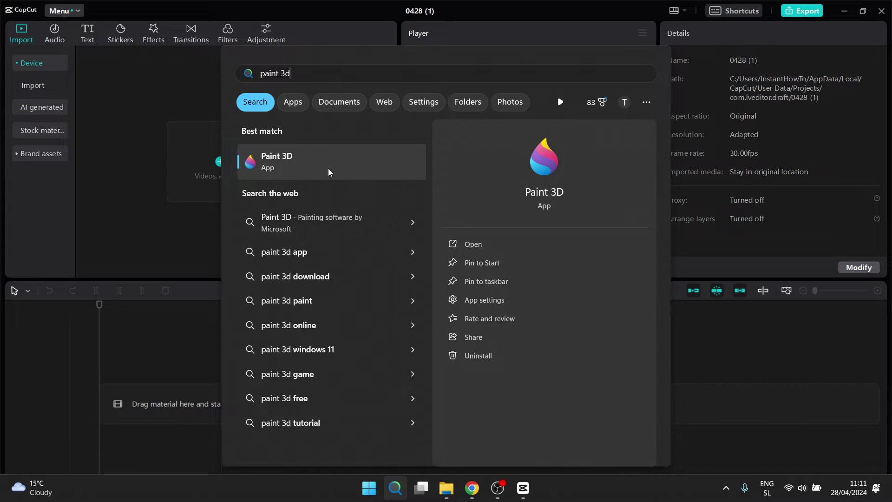
pyautogui.click(298, 166)
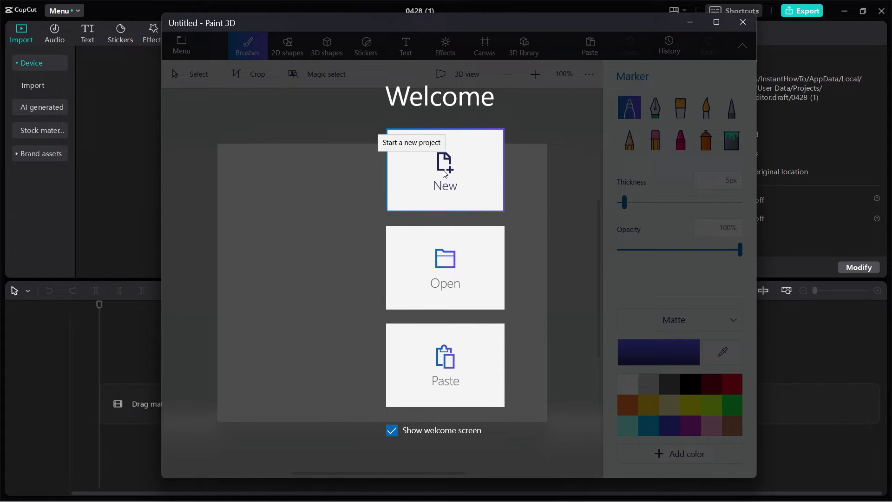
# Start a new blank project from the Paint 3D welcome screen.
pyautogui.click(443, 174)
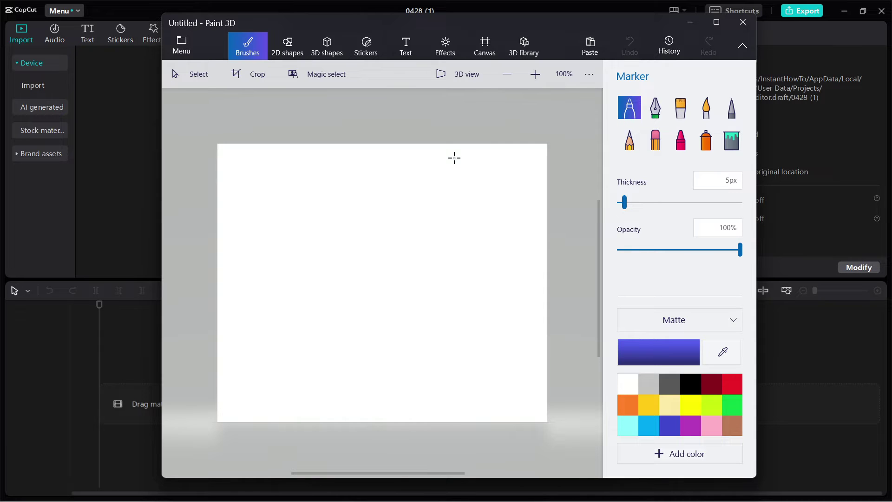
# Turn Transparent canvas on, then return to the Brushes tools.
pyautogui.click(485, 45)
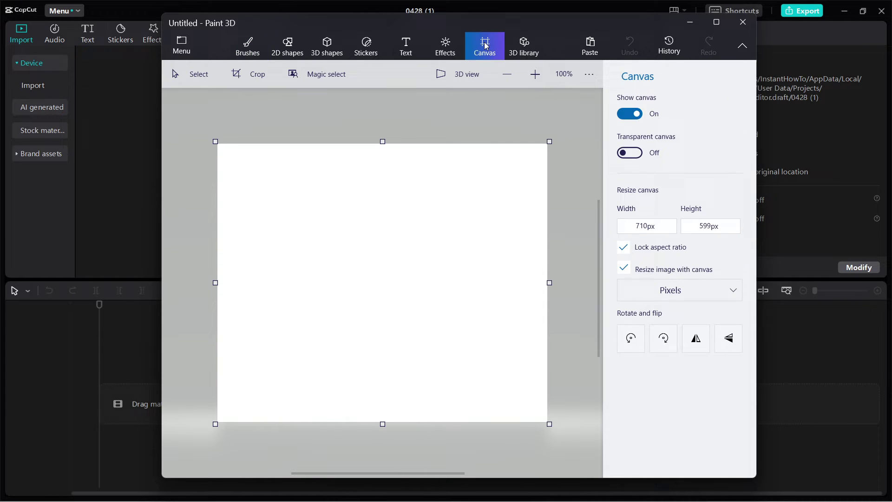
pyautogui.click(626, 153)
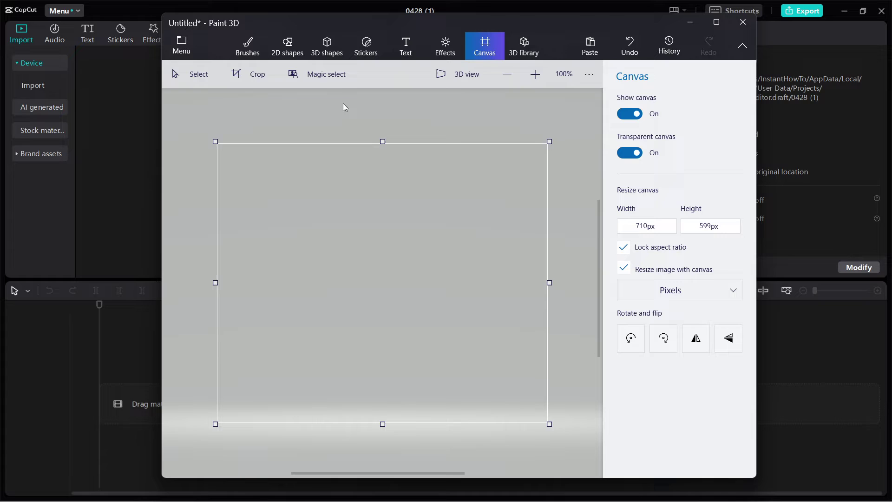
pyautogui.click(248, 45)
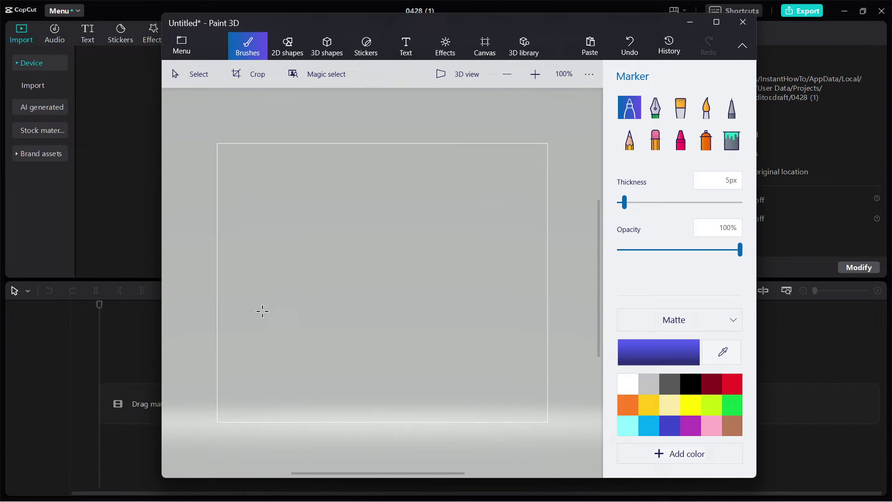
# Draw the letters H, E, Y in blue marker and underline the word.
pyautogui.moveTo(279, 203); pyautogui.dragTo(260, 320)
pyautogui.moveTo(273, 269); pyautogui.dragTo(320, 265)
pyautogui.moveTo(330, 224); pyautogui.dragTo(311, 308)
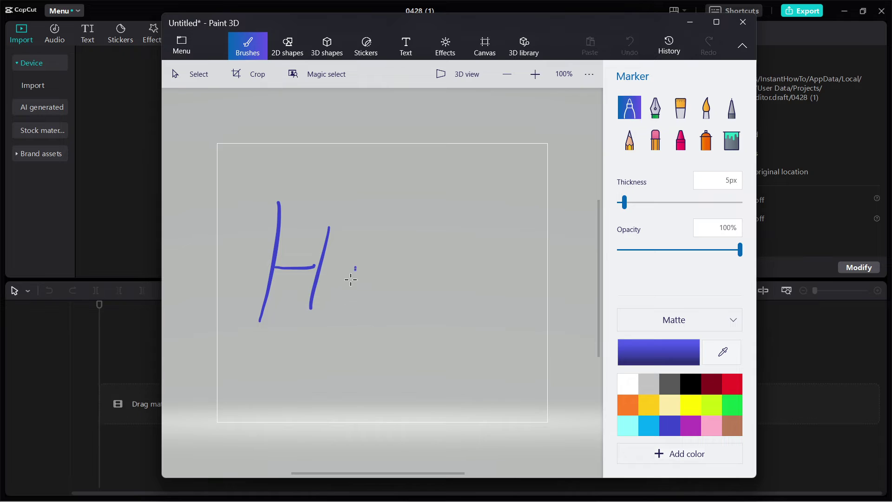
pyautogui.moveTo(356, 268)
pyautogui.mouseDown()
pyautogui.moveTo(335, 320)
pyautogui.moveTo(359, 287)
pyautogui.mouseUp()
pyautogui.moveTo(354, 268); pyautogui.dragTo(389, 266)
pyautogui.moveTo(394, 322); pyautogui.dragTo(468, 233)
pyautogui.moveTo(424, 215); pyautogui.dragTo(446, 259)
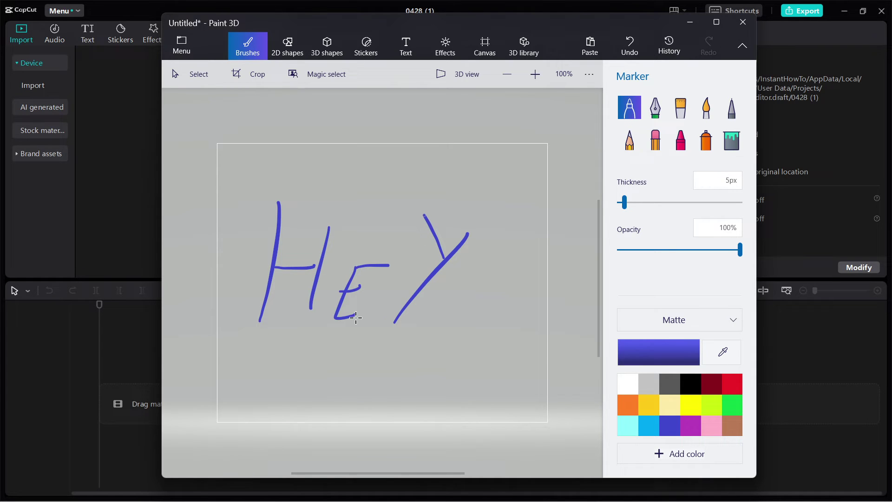
pyautogui.moveTo(252, 339); pyautogui.dragTo(496, 323)
# Add decorative squiggles below and above the word HEY.
pyautogui.moveTo(256, 371)
pyautogui.mouseDown()
pyautogui.moveTo(431, 363)
pyautogui.moveTo(484, 403)
pyautogui.mouseUp()
pyautogui.moveTo(238, 178); pyautogui.dragTo(500, 167)
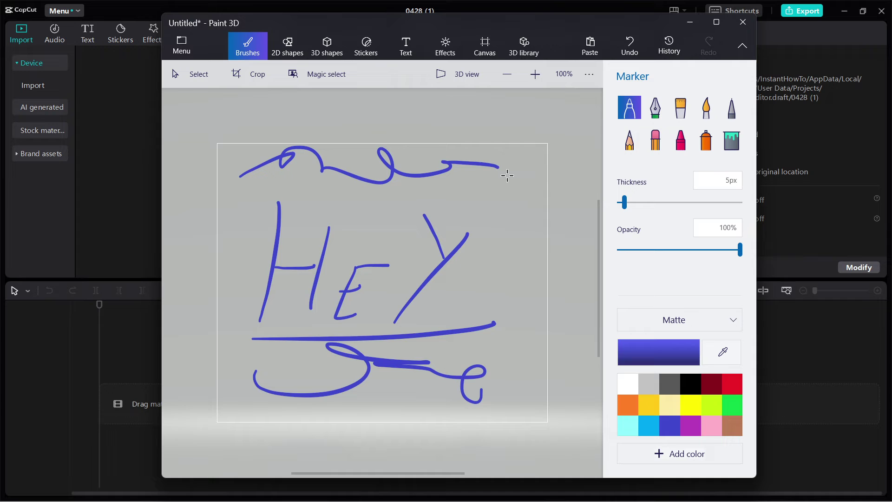
# Save the drawing to Downloads as a PNG named Sample.
pyautogui.click(182, 46)
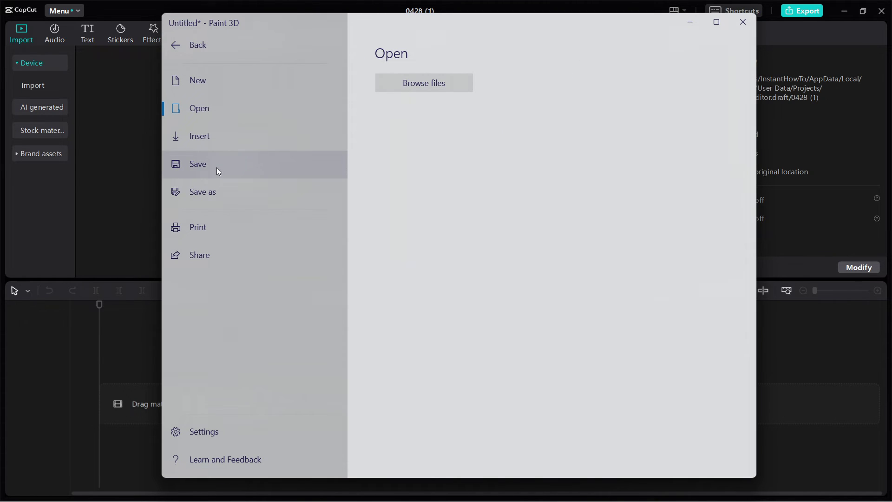
pyautogui.click(228, 164)
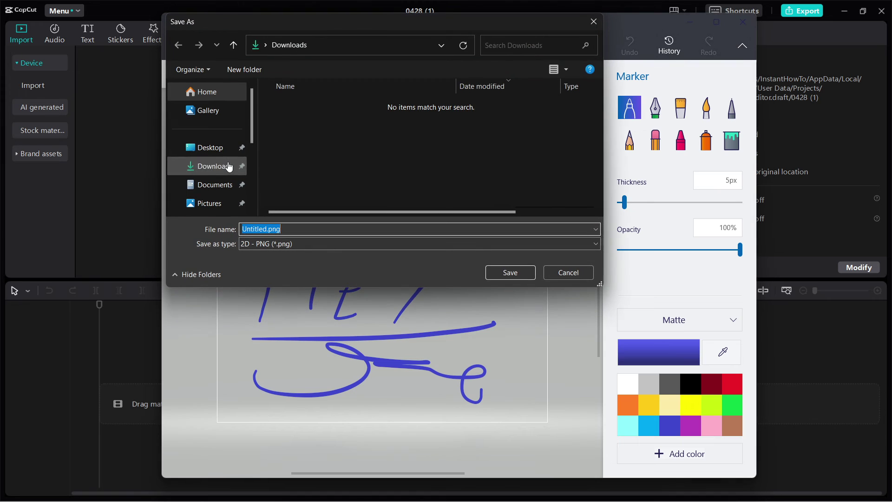
pyautogui.moveTo(440, 21); pyautogui.dragTo(511, 28)
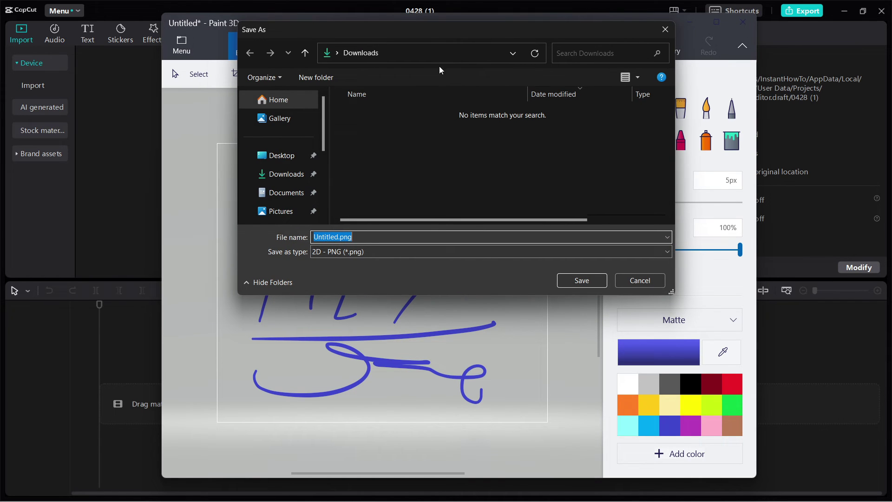
pyautogui.click(286, 174)
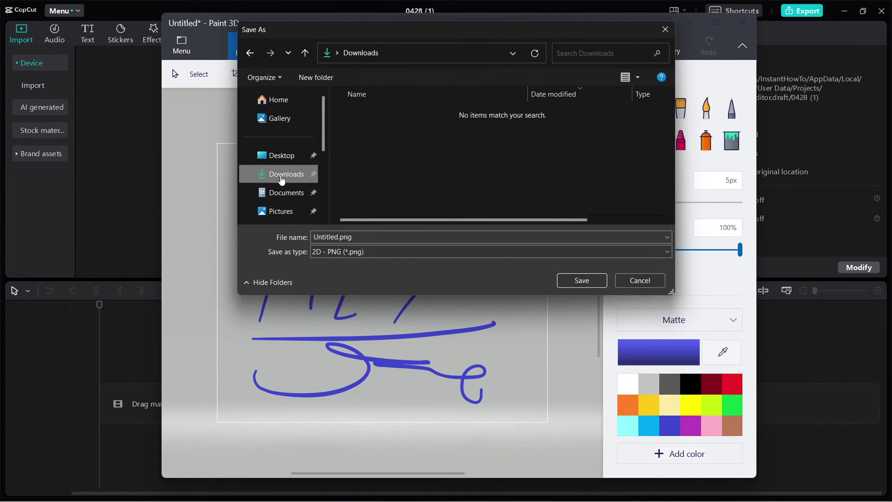
pyautogui.click(335, 237)
pyautogui.write('Sample')
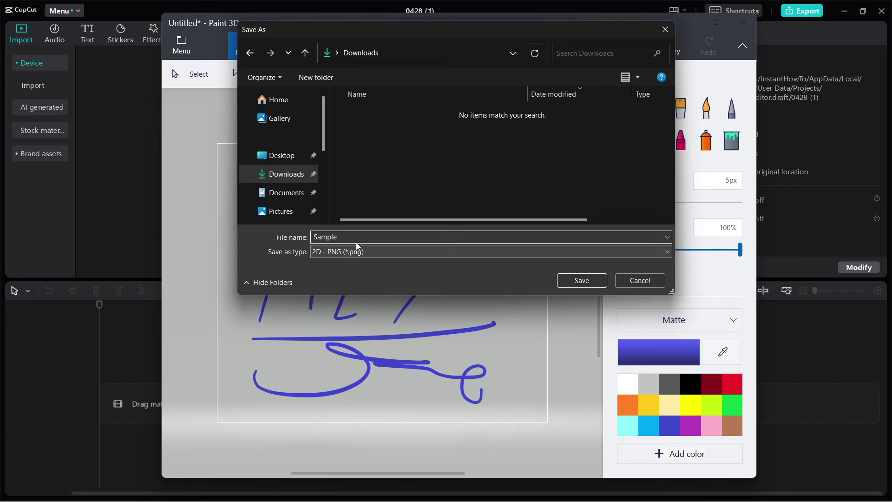
pyautogui.click(581, 280)
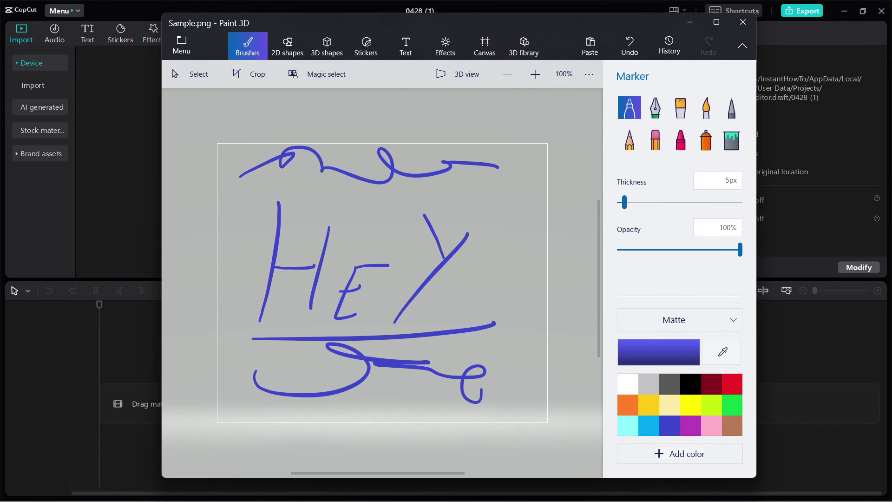
# Close Paint 3D and drag Sample.png from Downloads into CapCut's import area.
pyautogui.click(743, 26)
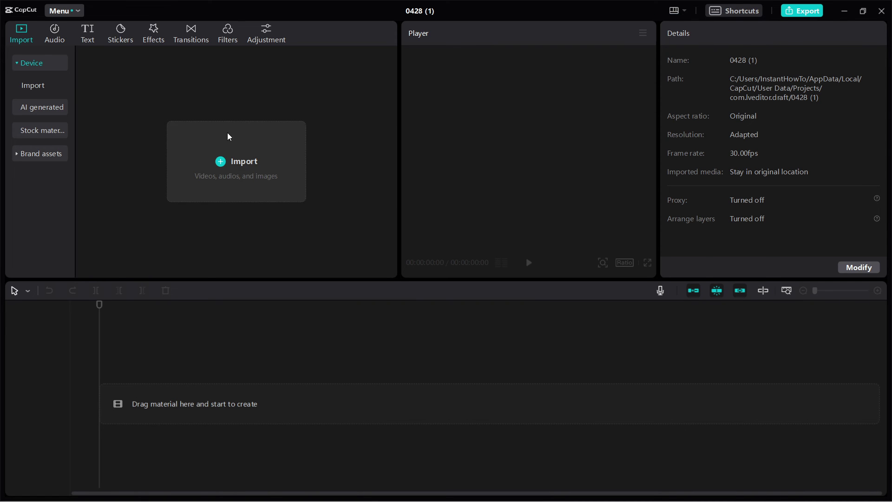
pyautogui.moveTo(885, 126)
pyautogui.mouseDown()
pyautogui.moveTo(758, 124)
pyautogui.moveTo(695, 102)
pyautogui.mouseUp()
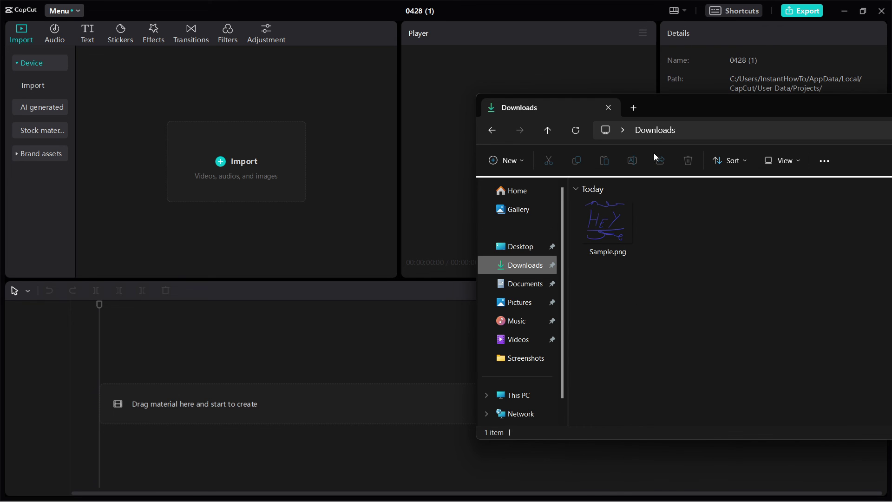
pyautogui.click(615, 234)
pyautogui.moveTo(617, 230); pyautogui.dragTo(279, 171)
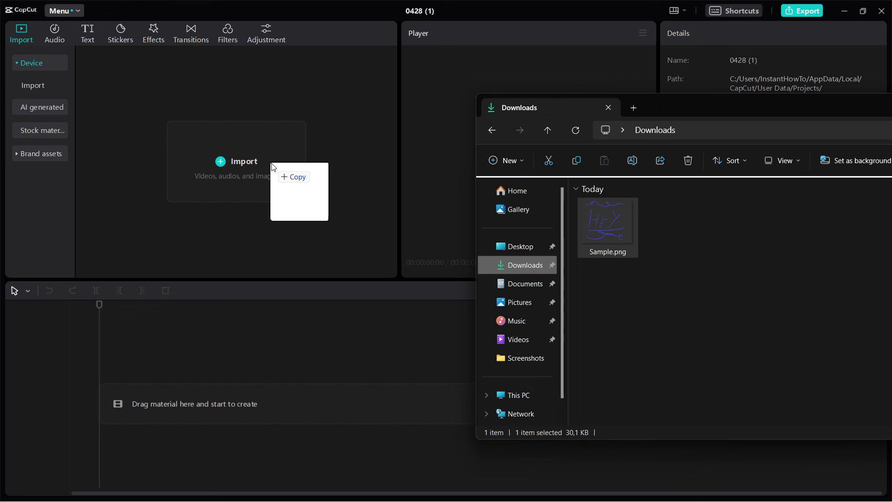